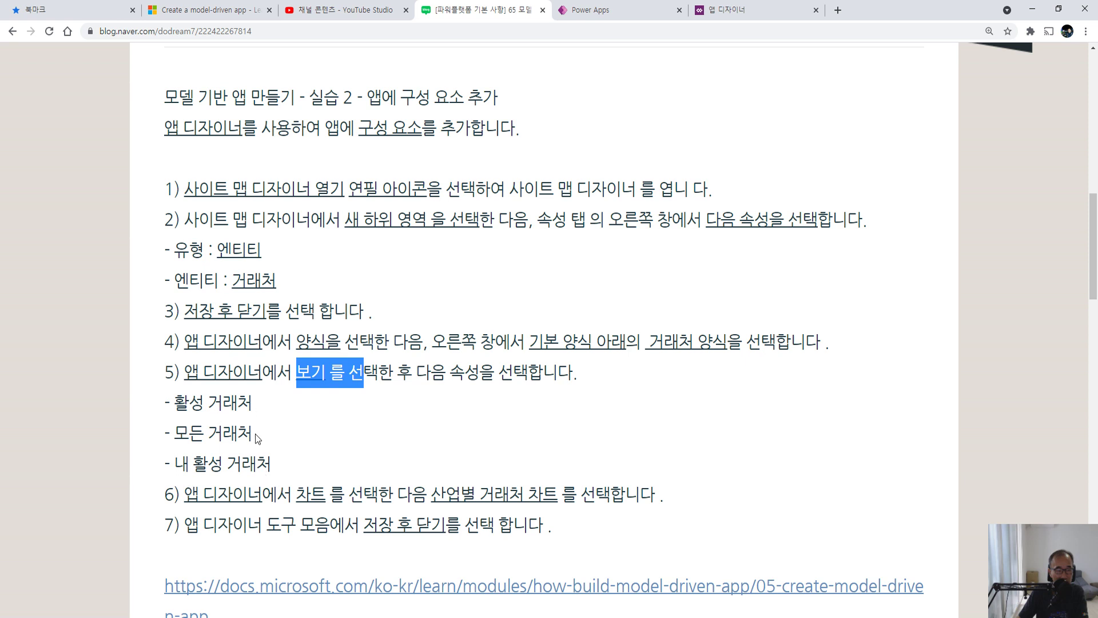
- Read the blog exercise's instructions for choosing the account form, views and chart in the app designer
drag(275, 371, 364, 372)
drag(297, 343, 359, 342)
drag(310, 372, 378, 372)
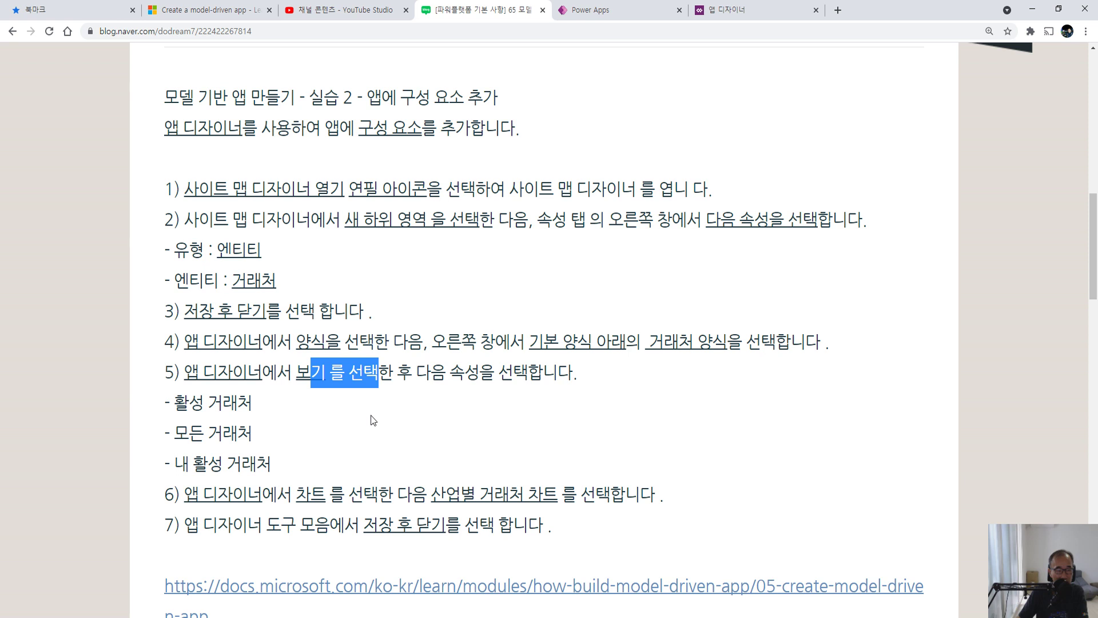
drag(185, 495, 364, 491)
drag(431, 493, 581, 493)
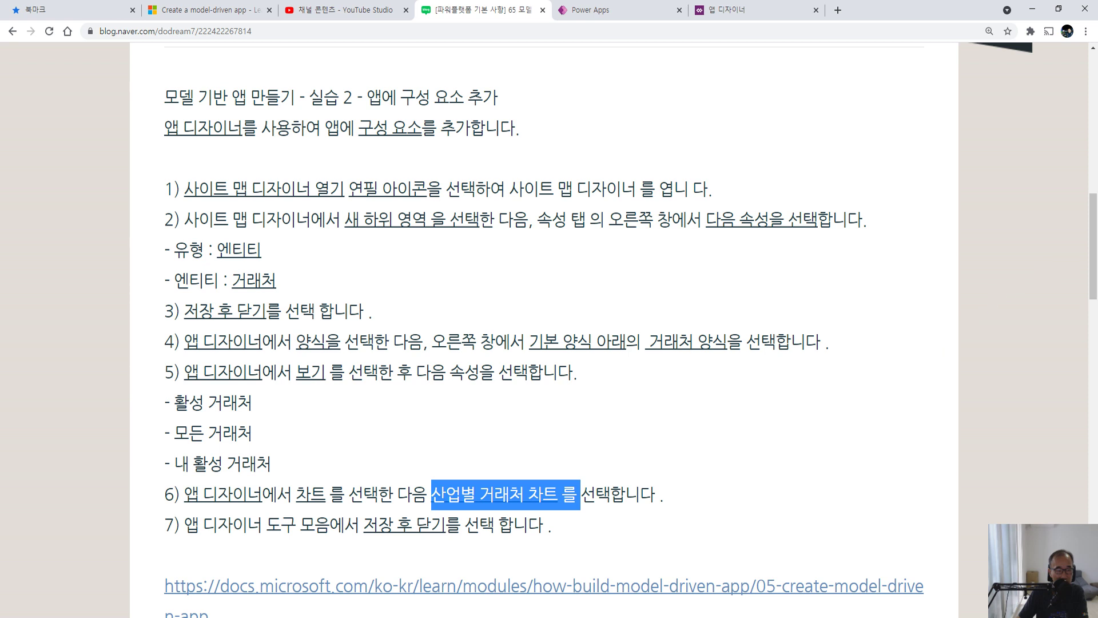
- Switch to the app designer, open the site map of My first app and start editing 새 하위 영역
click(756, 10)
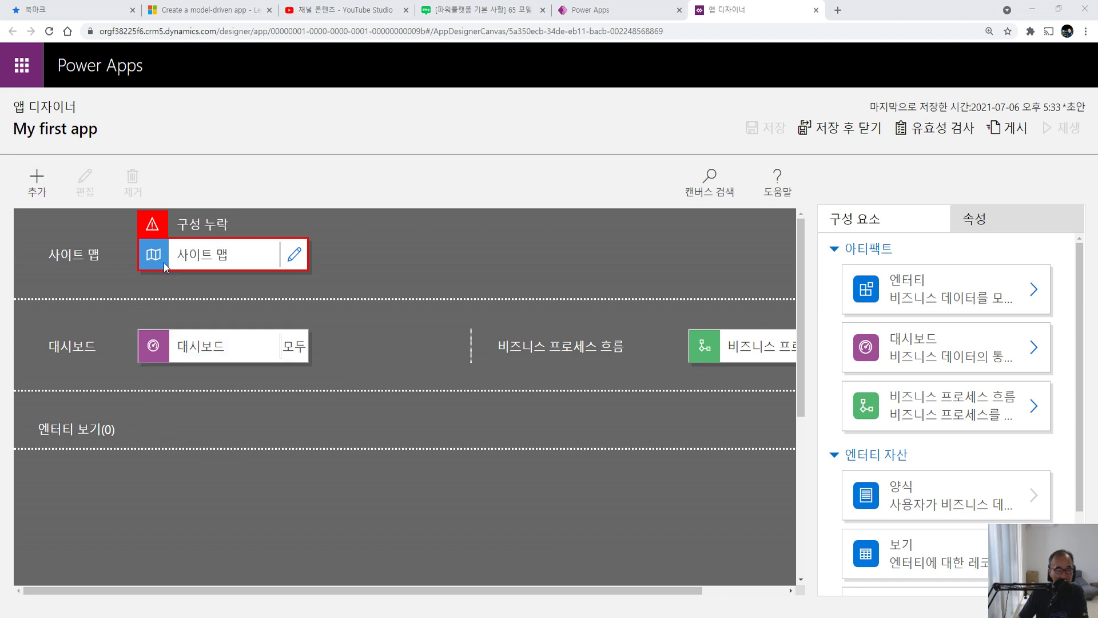
click(296, 257)
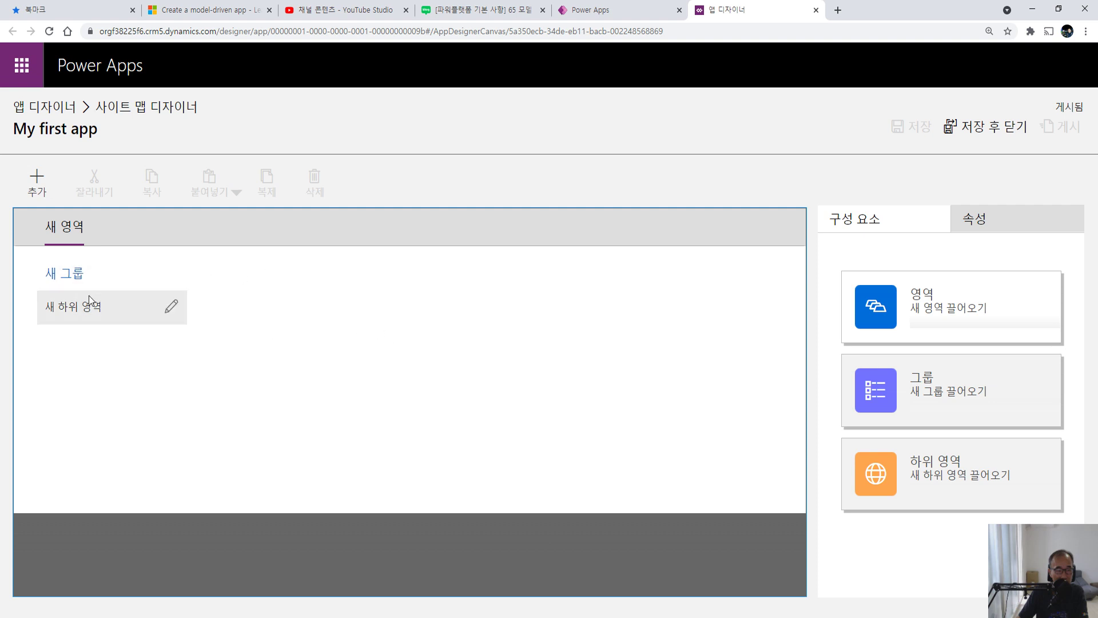
click(170, 307)
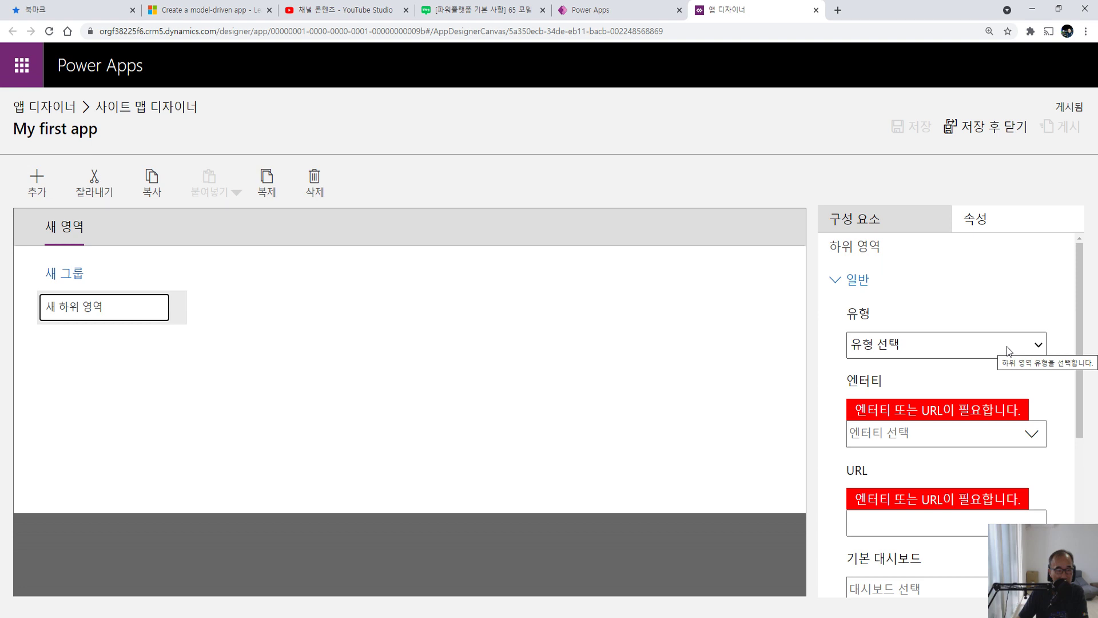
- Examine the general and advanced properties of 새 영역 and the component types available for the site map
click(1039, 346)
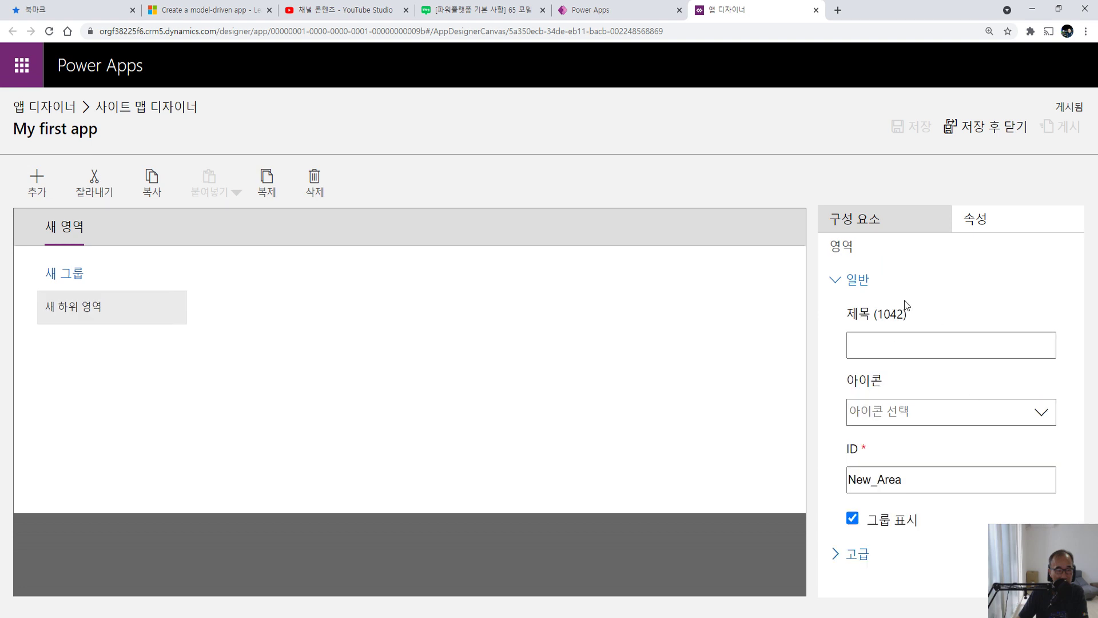
click(847, 288)
click(840, 284)
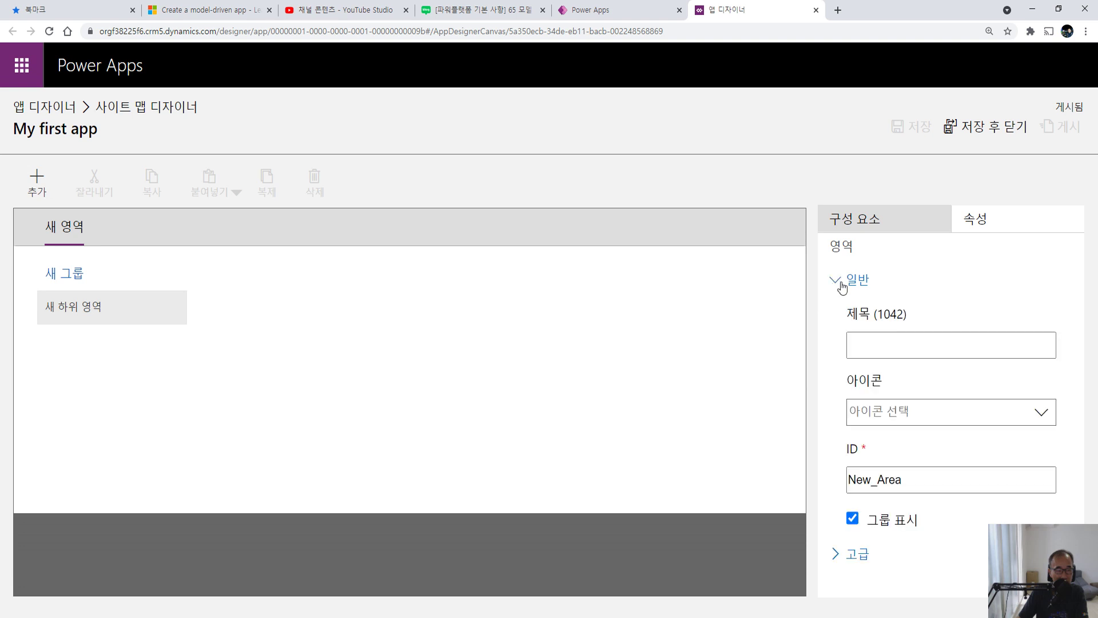
click(998, 348)
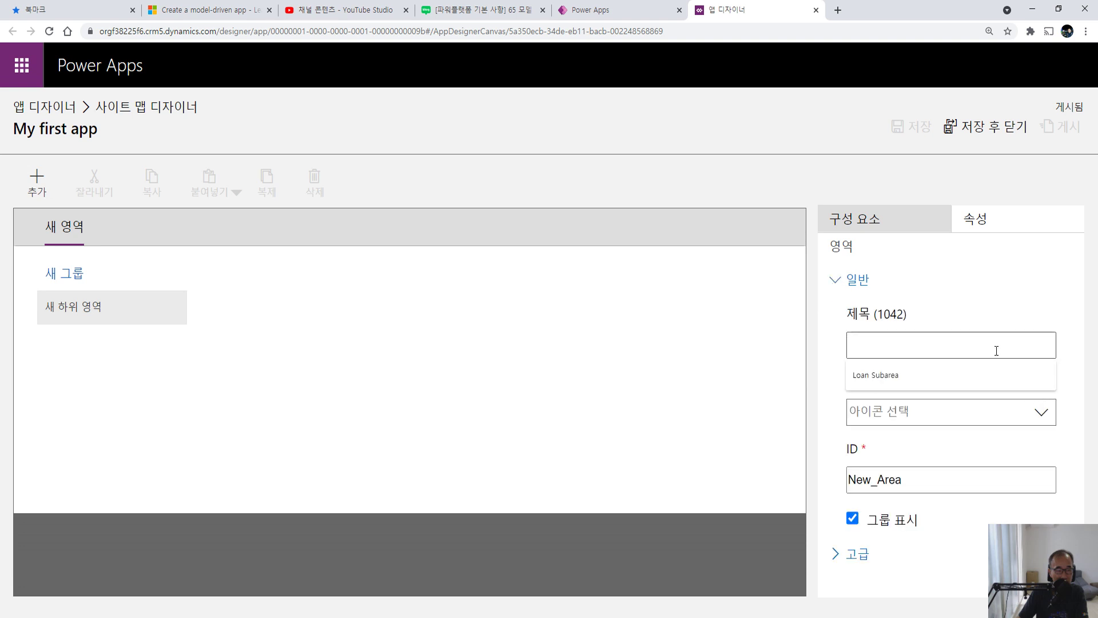
click(1072, 380)
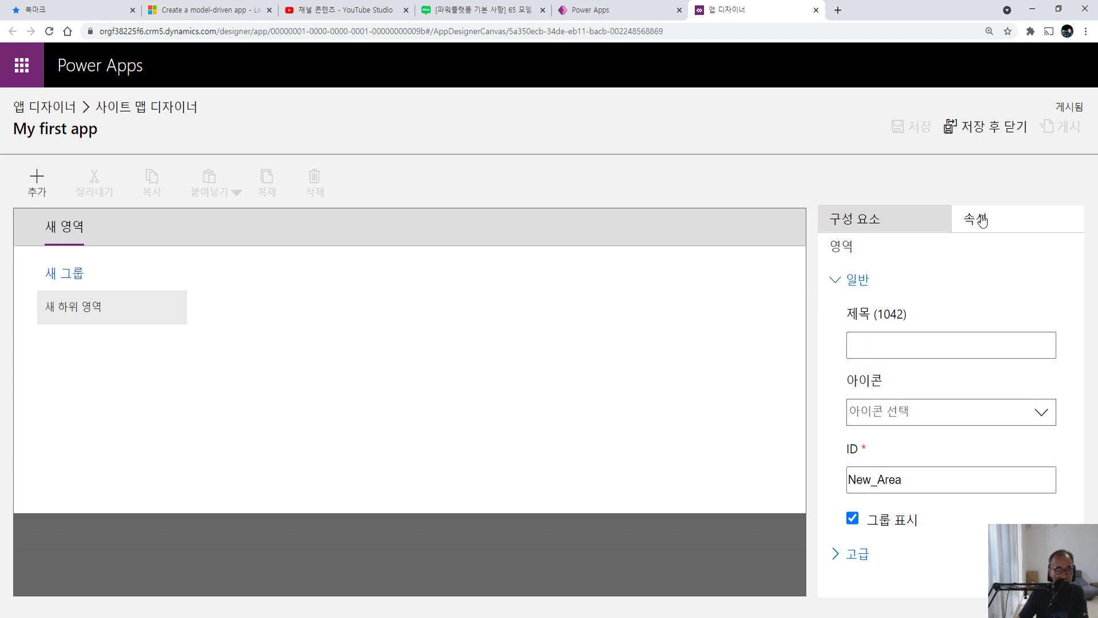
click(869, 221)
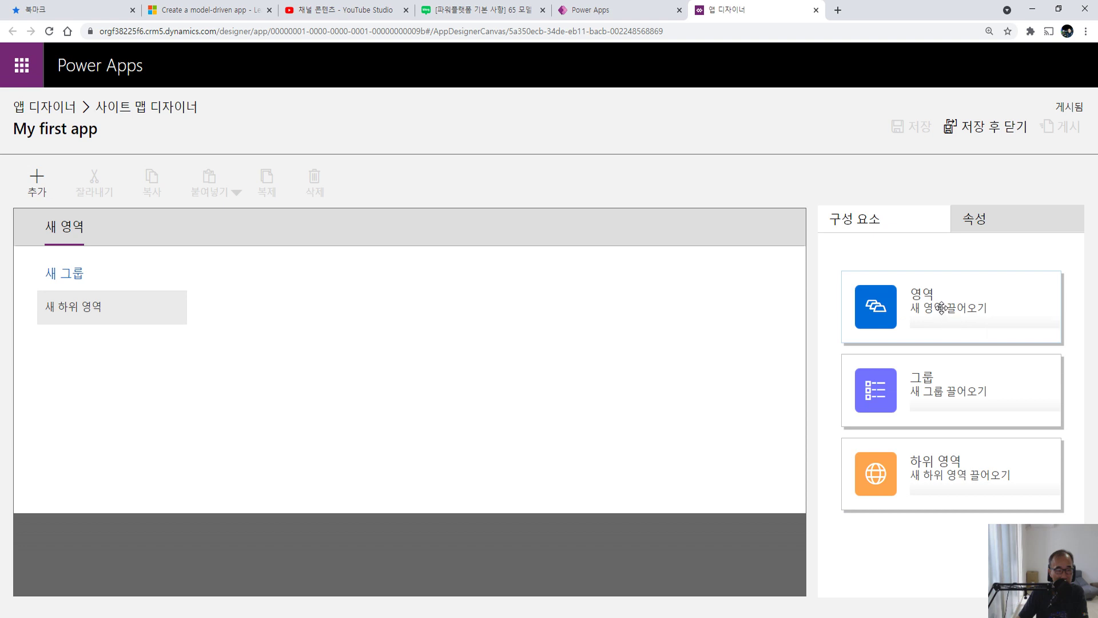
click(980, 223)
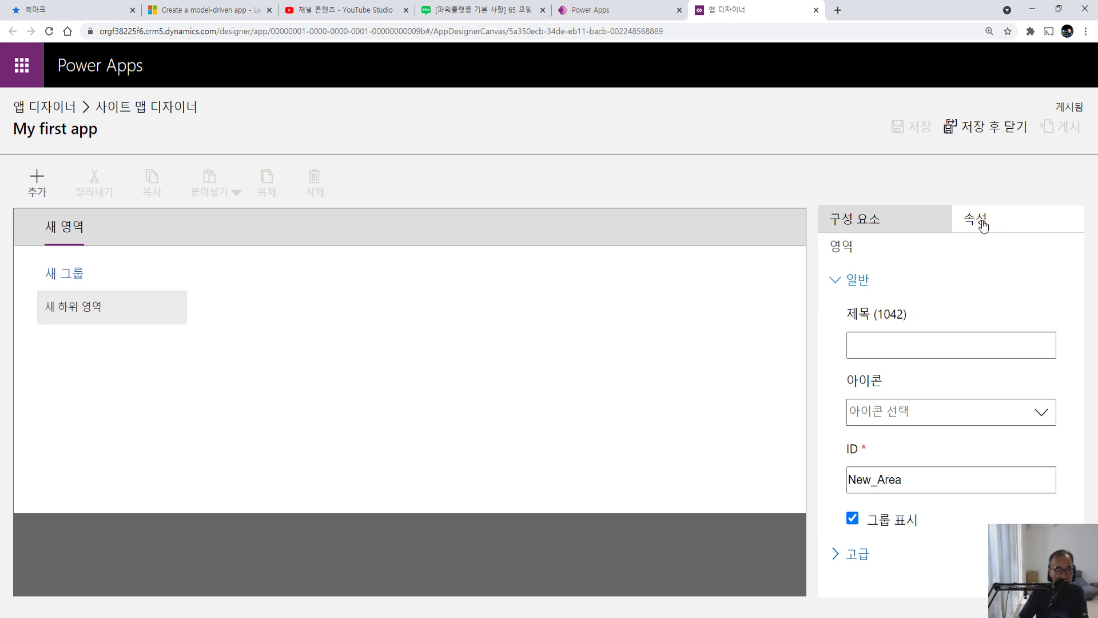
click(833, 558)
scroll(935, 472, down, 2)
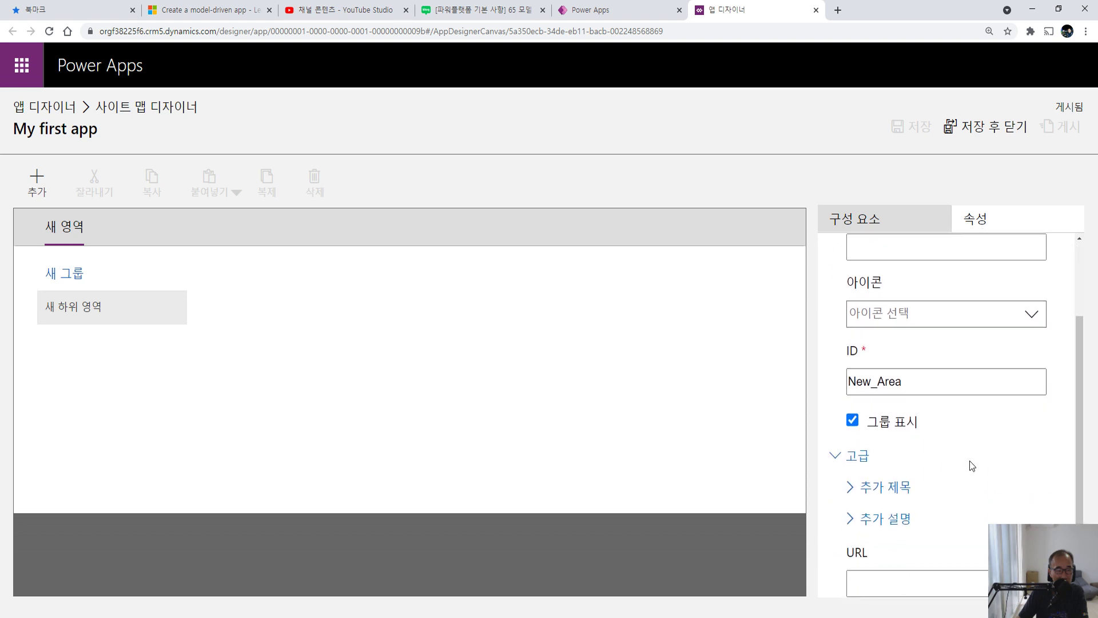
scroll(970, 461, up, 2)
click(1030, 410)
click(1028, 408)
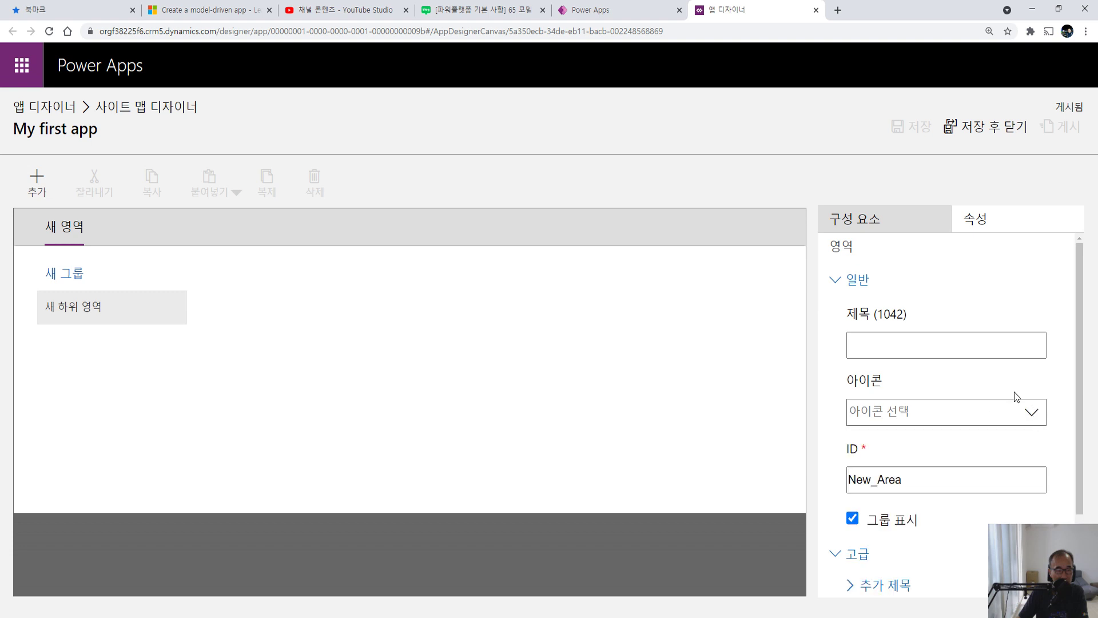
click(835, 280)
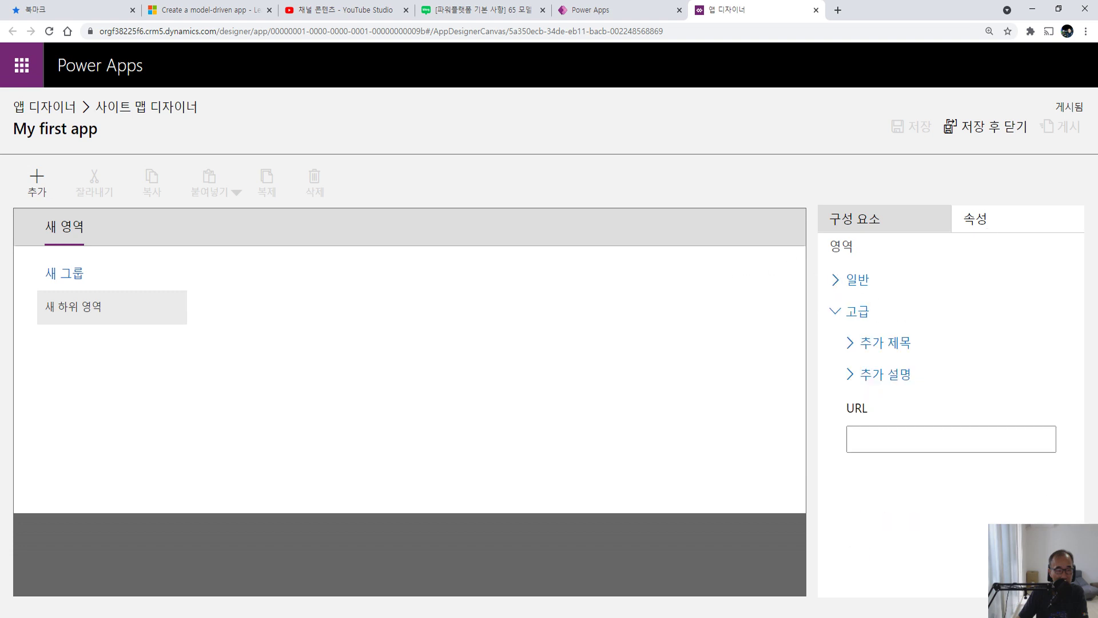
- Set the type of 새 하위 영역 to 엔터티 and its entity to 거래처, and save and close the site map
click(112, 307)
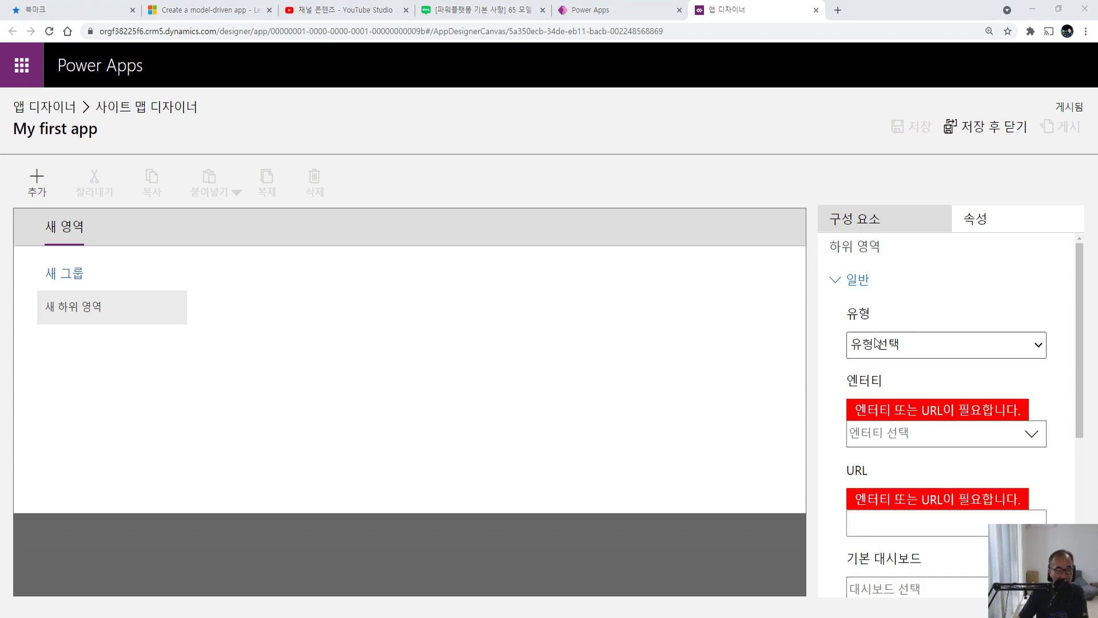
click(1039, 350)
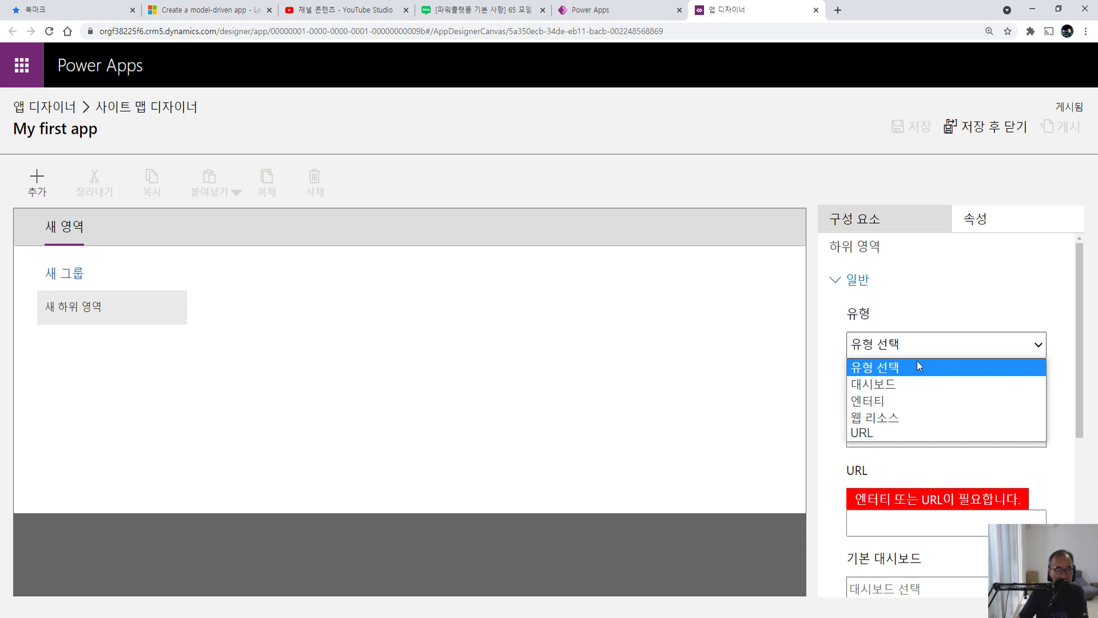
click(880, 400)
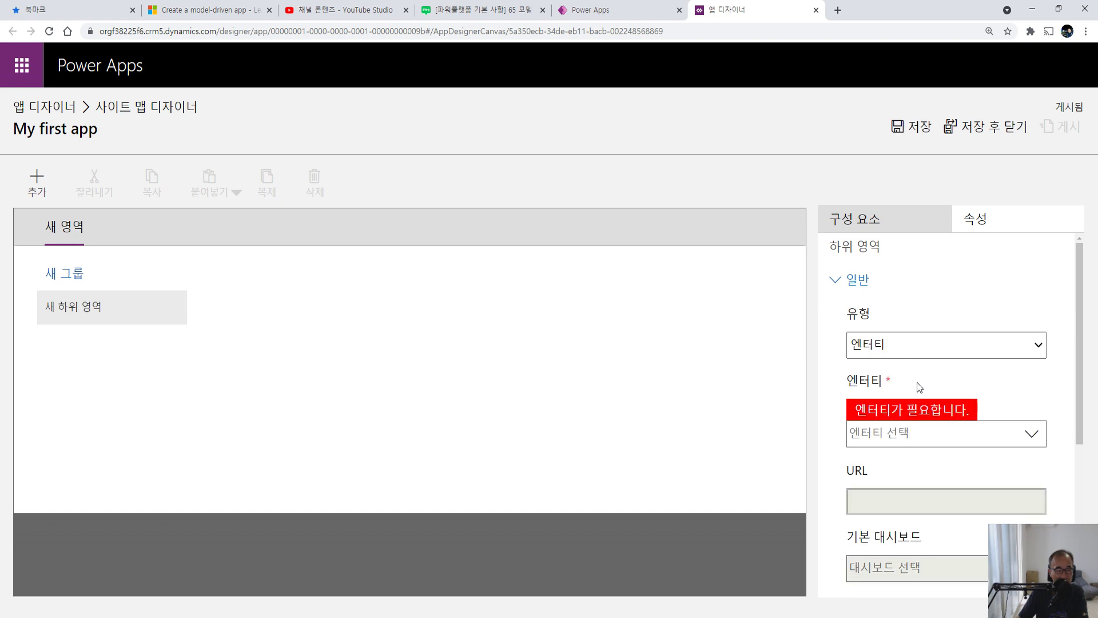
click(1033, 435)
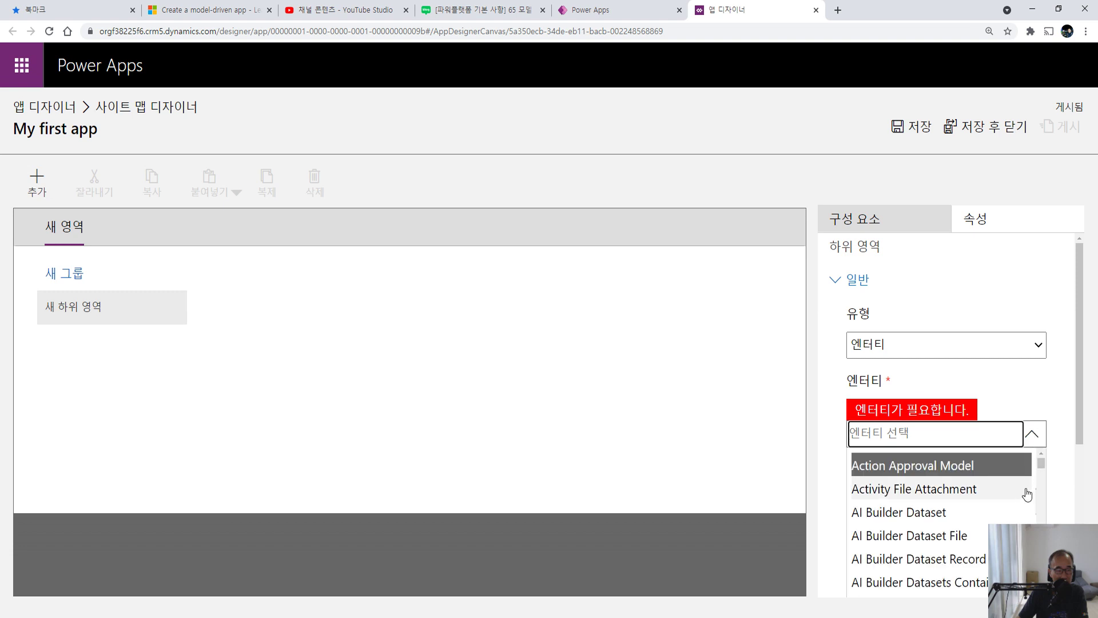
drag(1046, 466, 1045, 520)
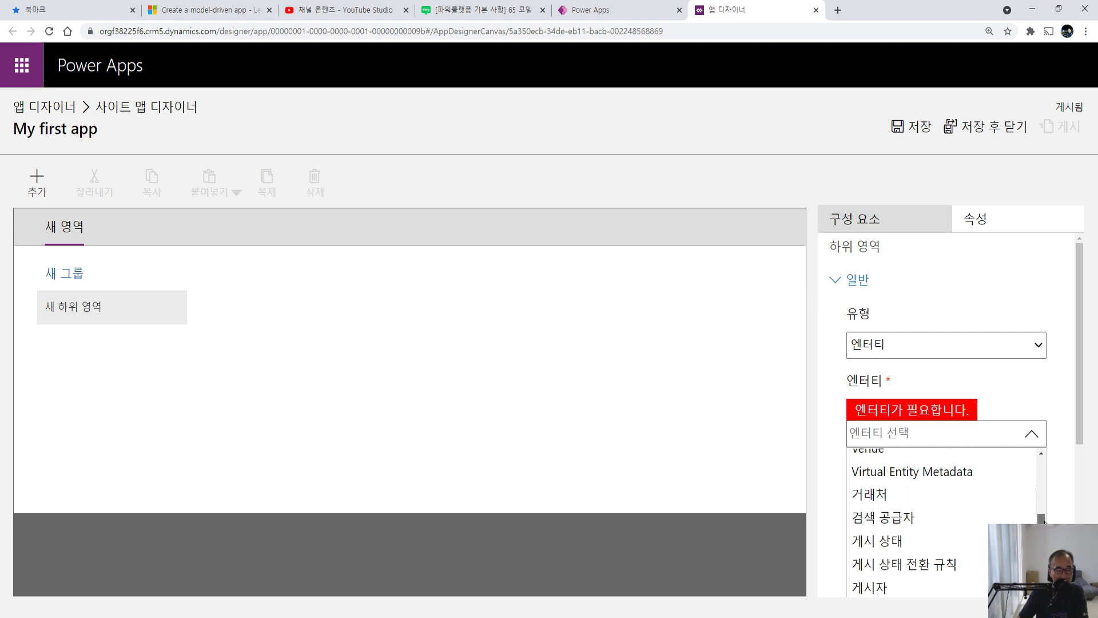
click(886, 495)
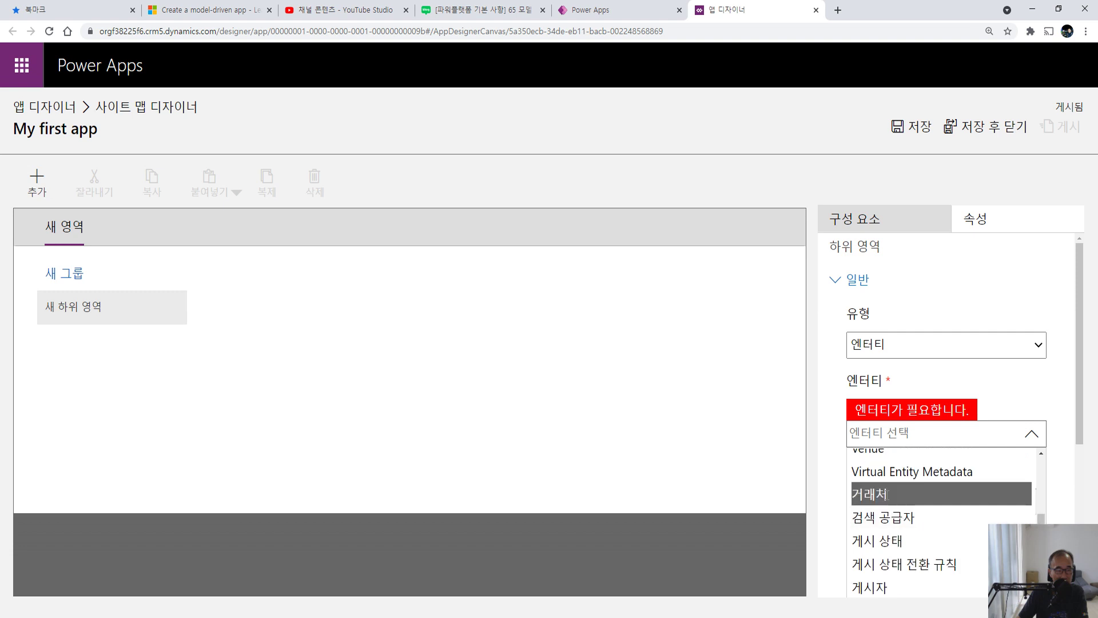
scroll(973, 401, down, 5)
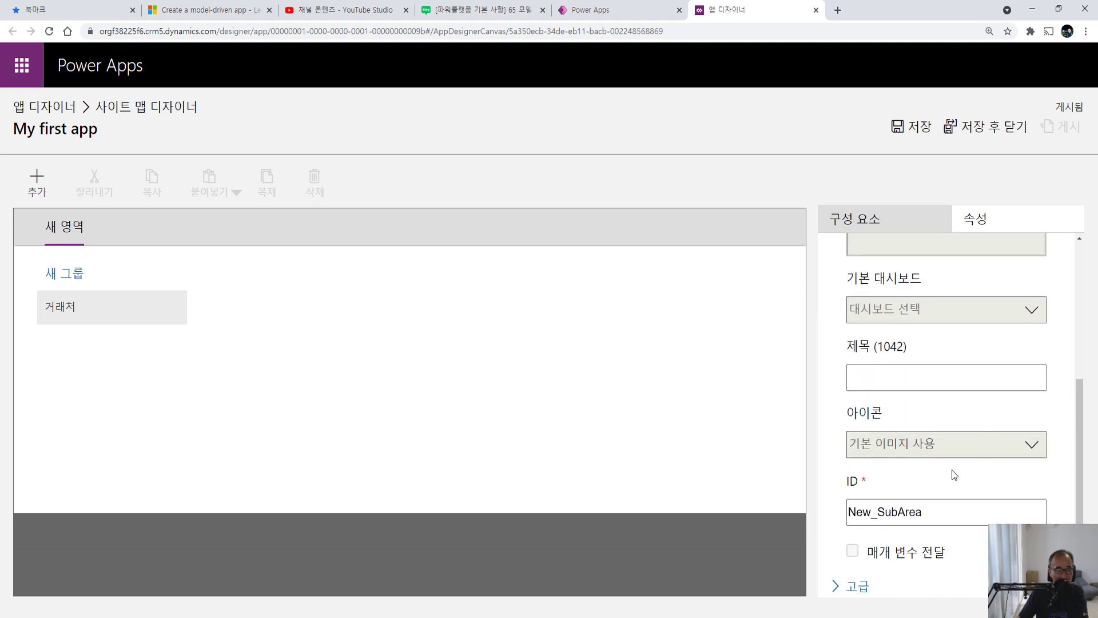
scroll(954, 474, up, 5)
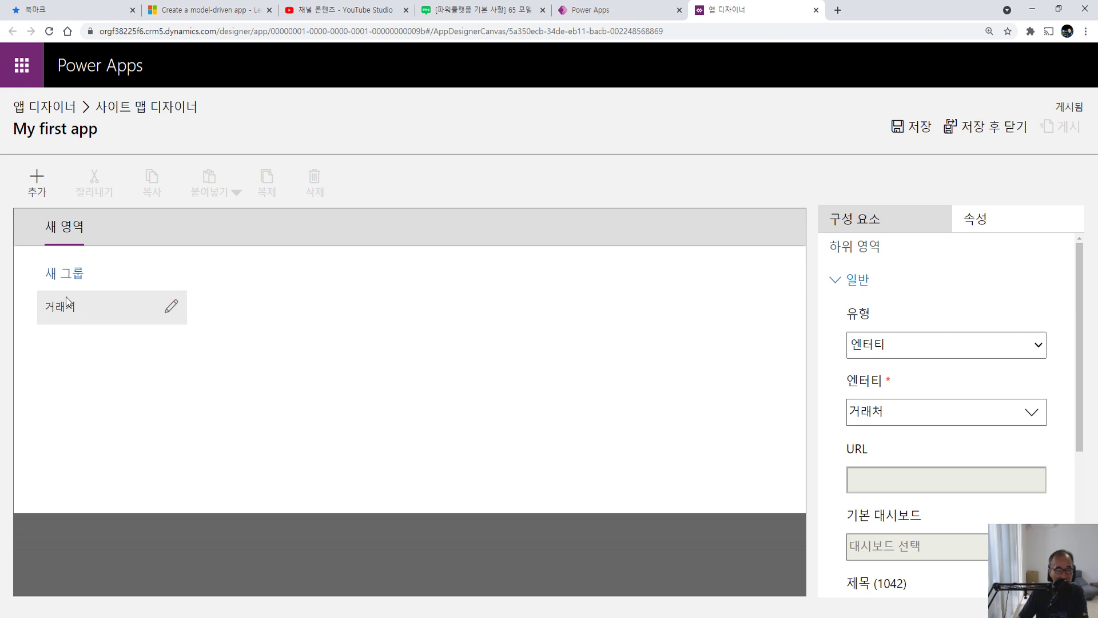
click(986, 134)
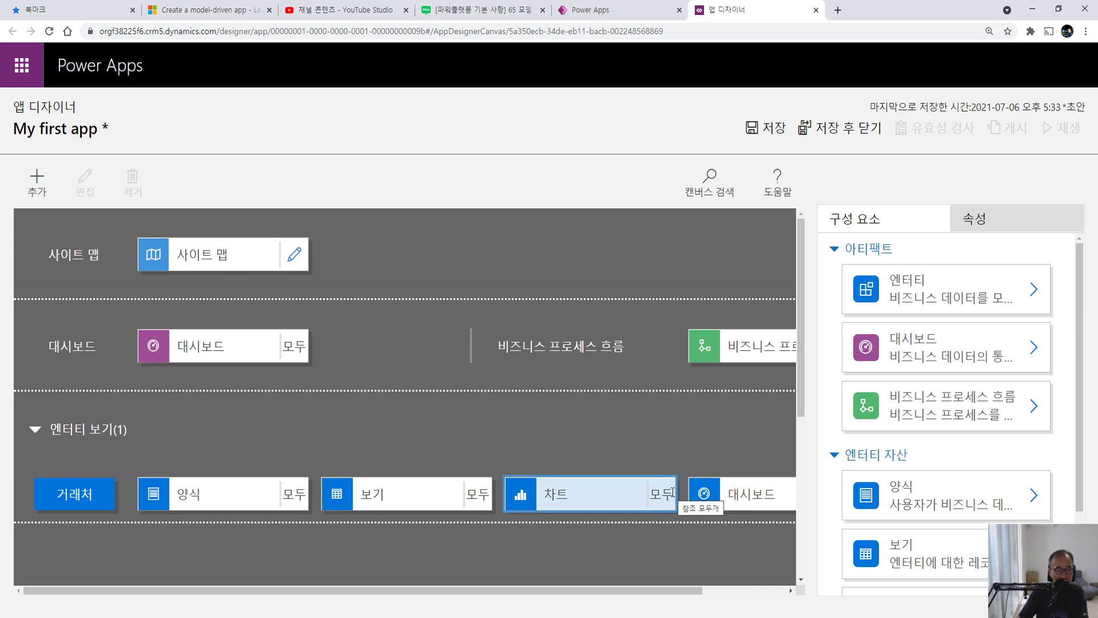
- Limit the 거래처 entity's forms to the 거래처 form under 기본 양식 by clearing the 모두 option
click(263, 493)
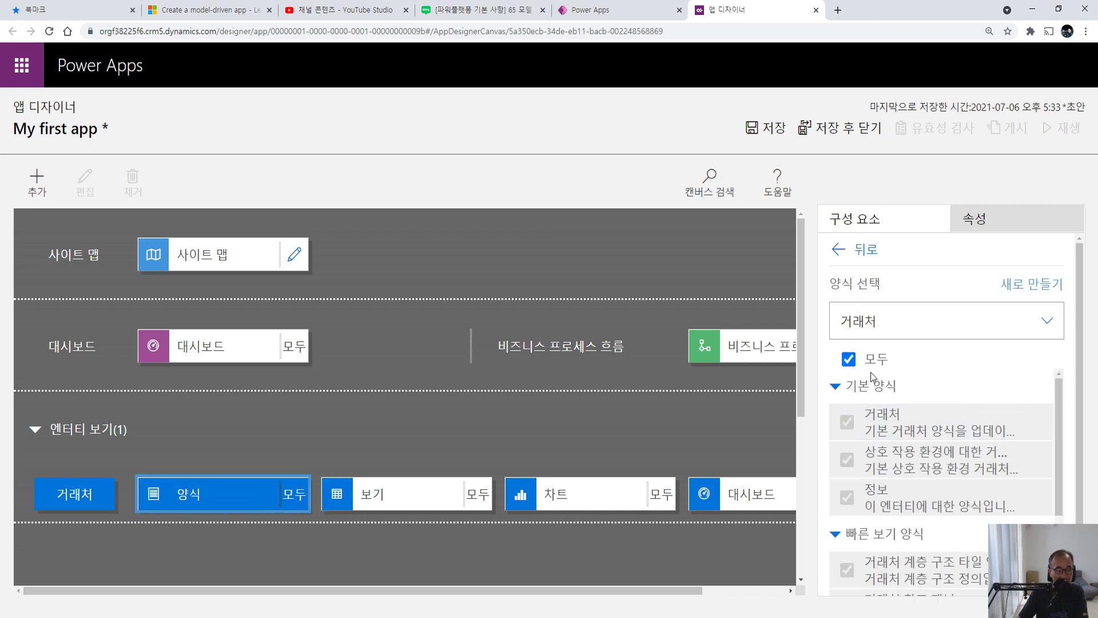
click(849, 359)
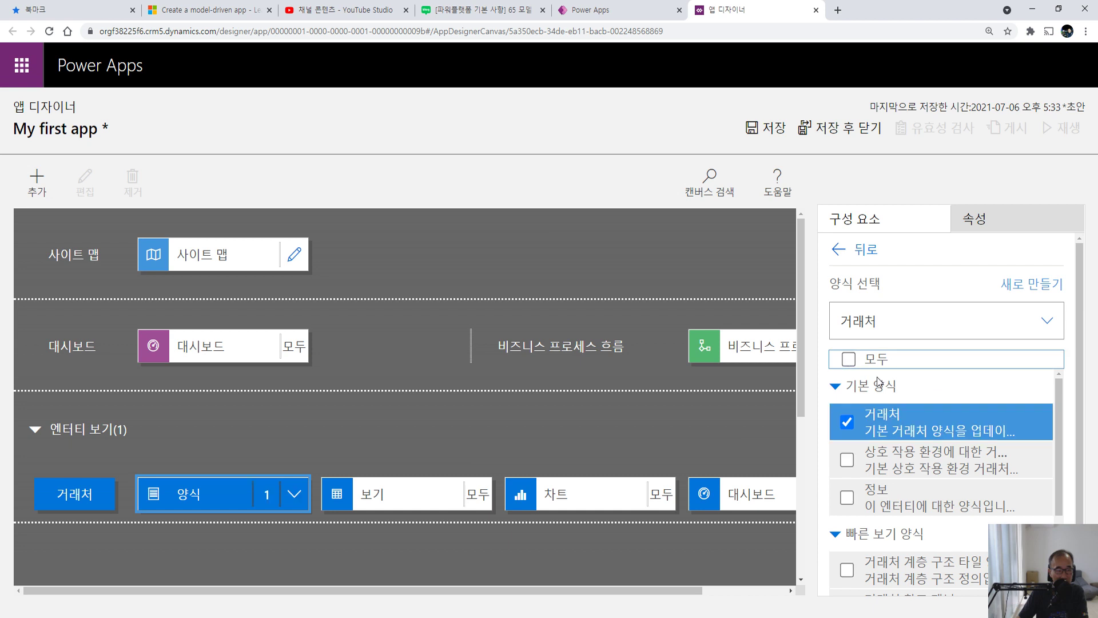
click(836, 388)
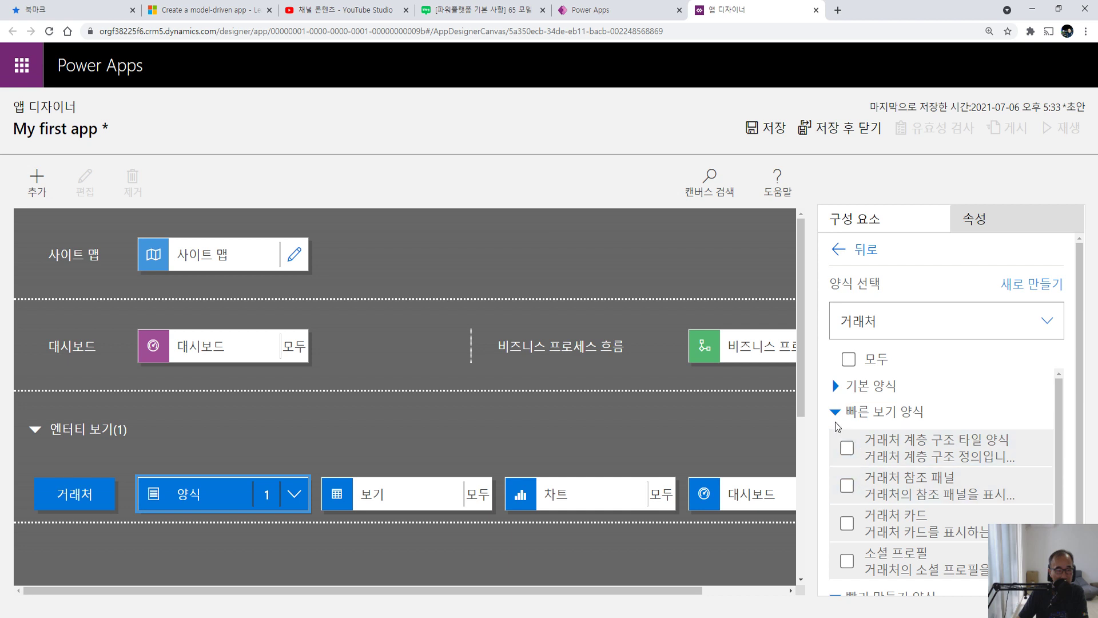
click(836, 418)
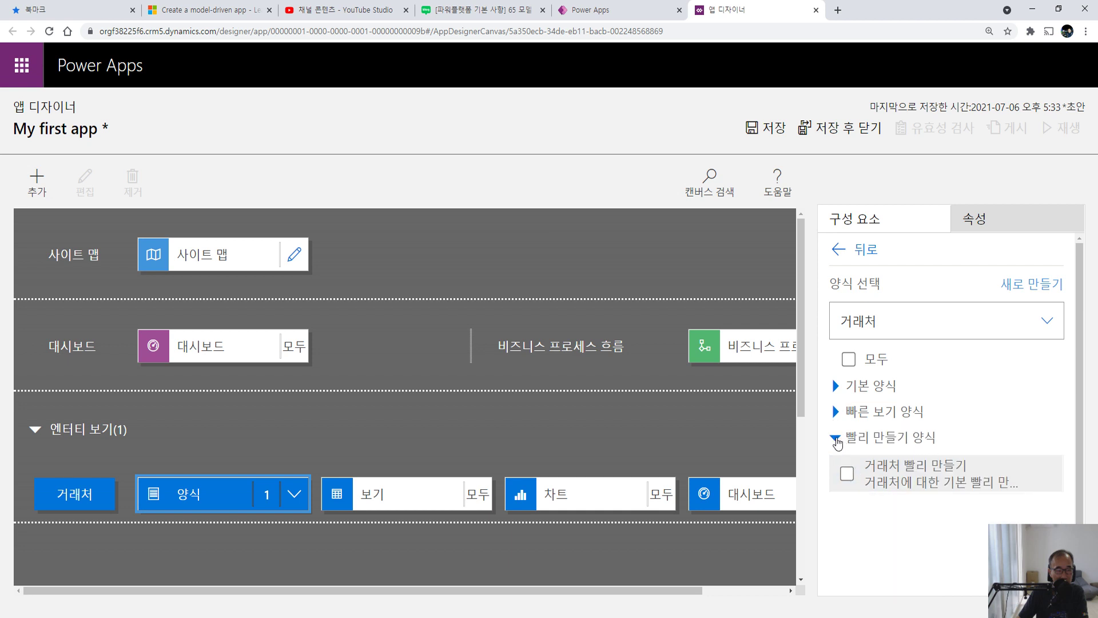
click(836, 439)
click(836, 386)
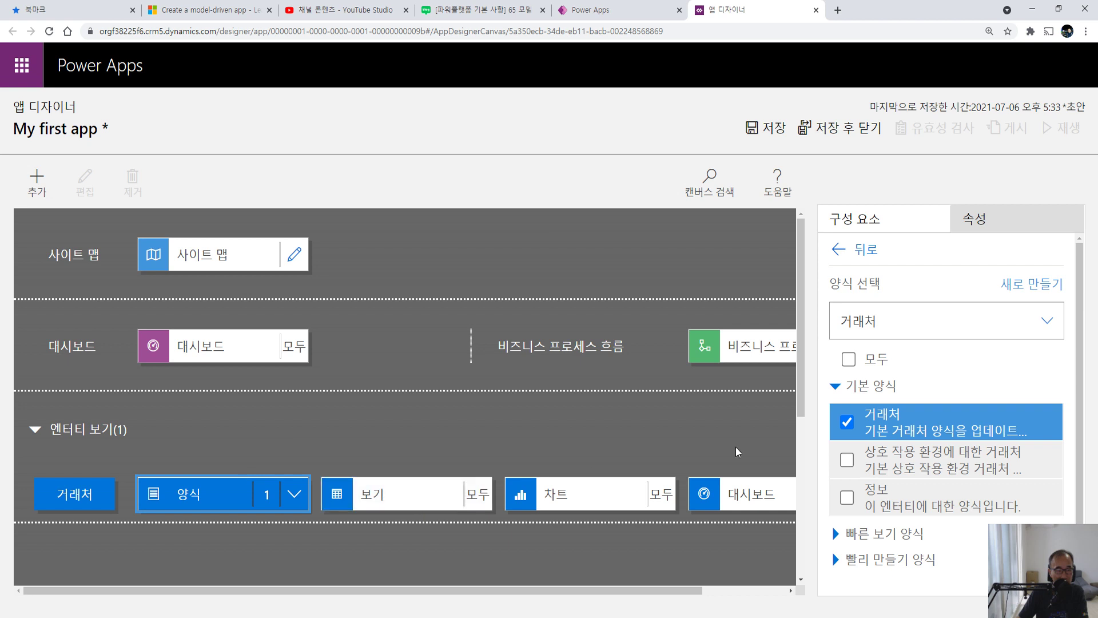
- Clear the 모두 option for the 거래처 entity's views, leaving only the 공용 보기 group expanded
click(404, 497)
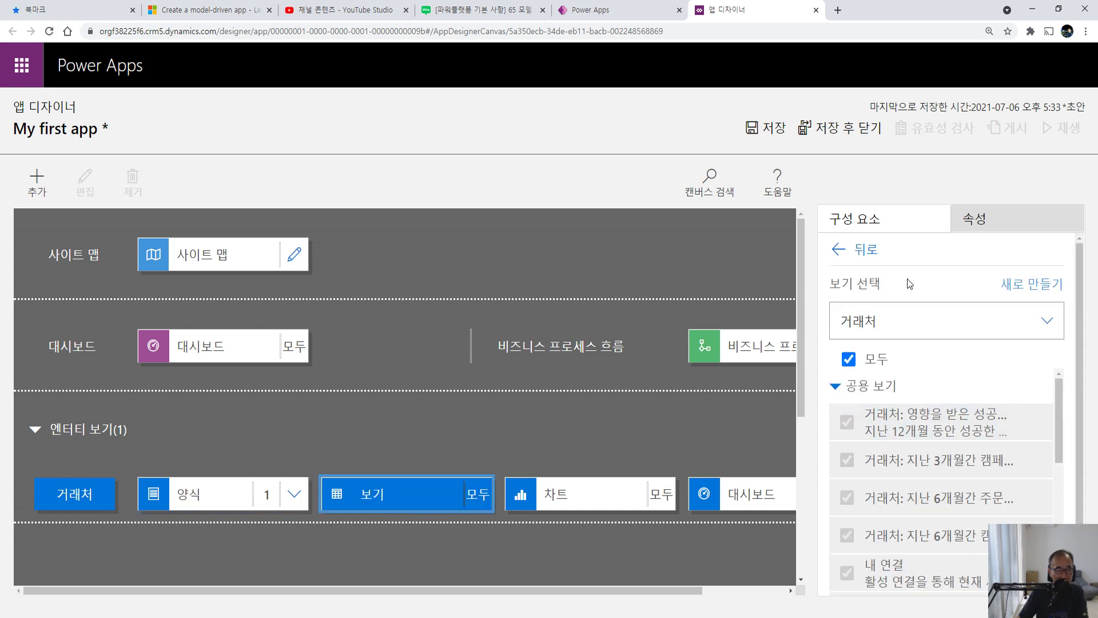
click(849, 360)
click(837, 388)
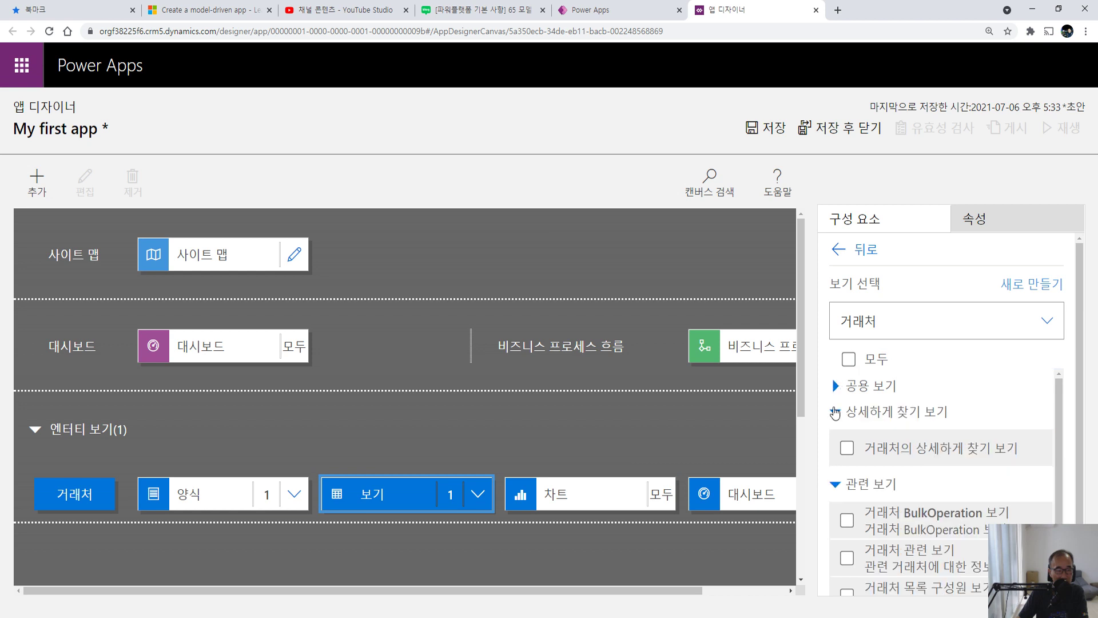
click(837, 412)
click(835, 439)
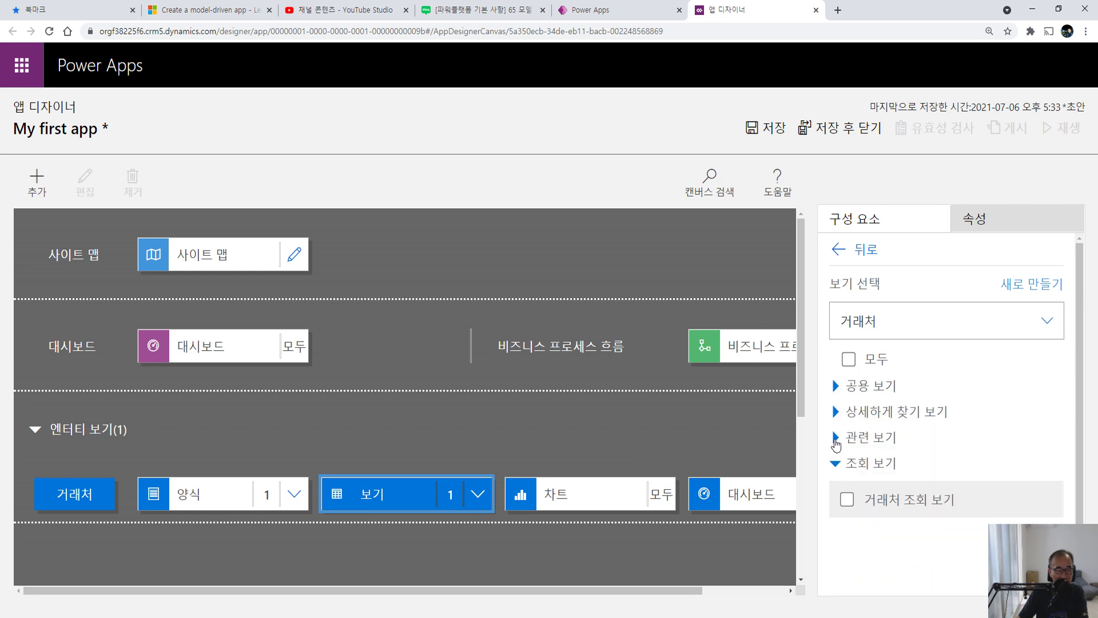
click(836, 464)
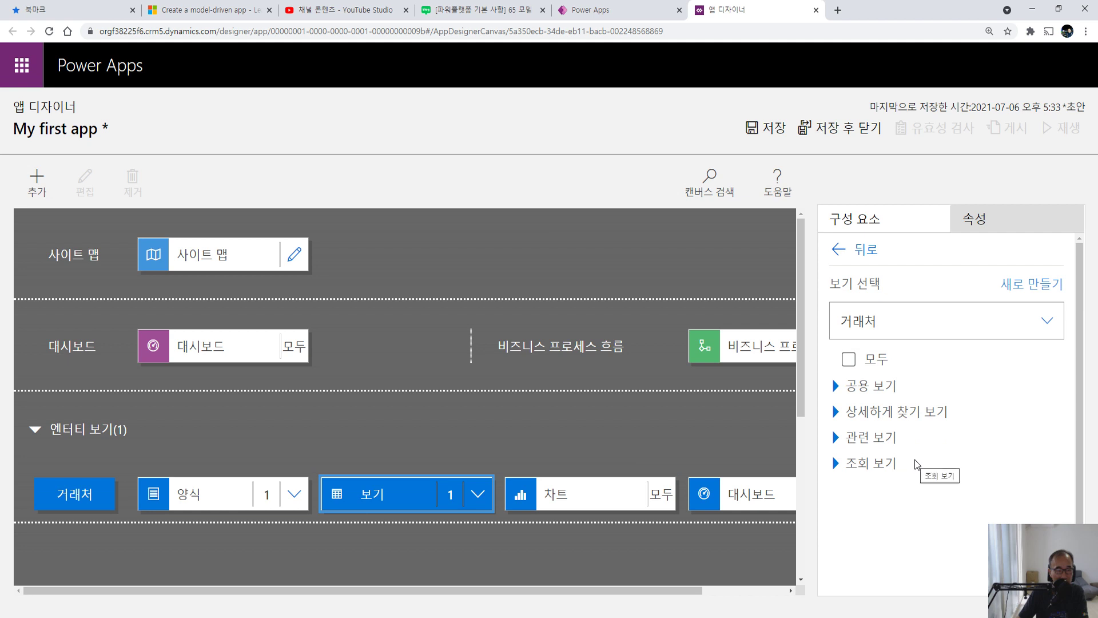
click(837, 387)
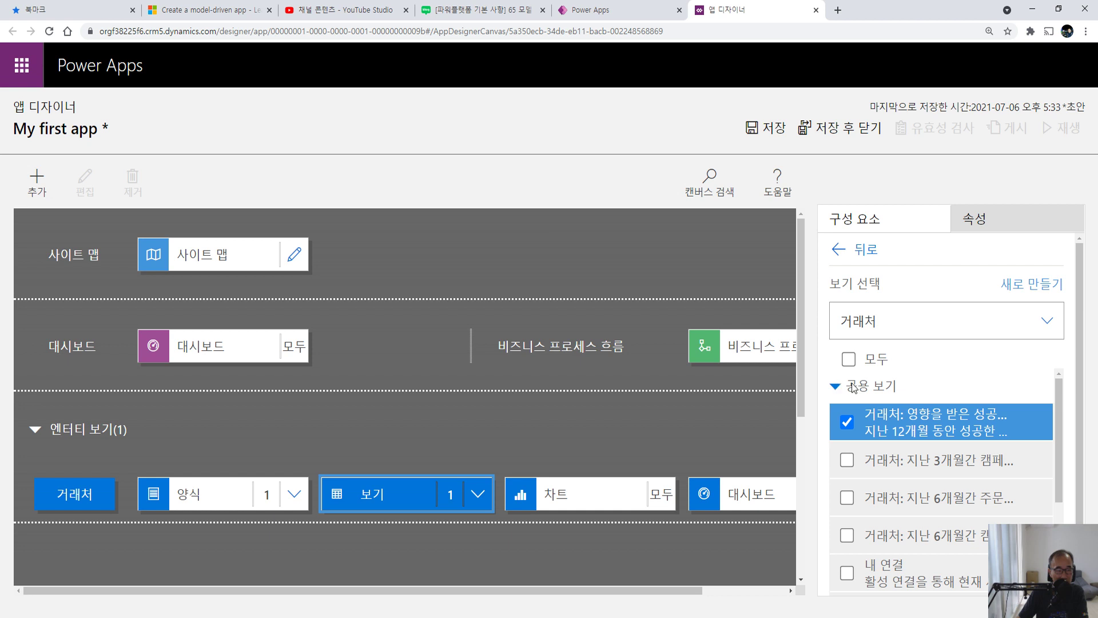
- Limit the 거래처 entity's public views to 내 활성 거래처, 모든 거래처 and 활성 거래처, clearing the first view in the 공용 보기 group
click(851, 420)
click(637, 357)
scroll(874, 438, down, 3)
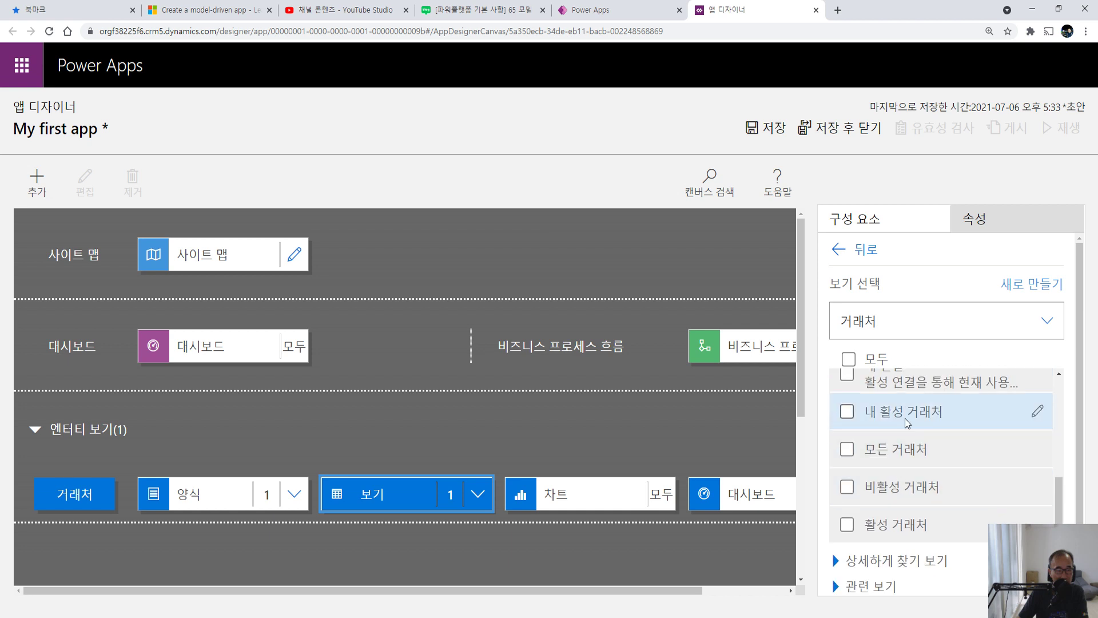
click(850, 413)
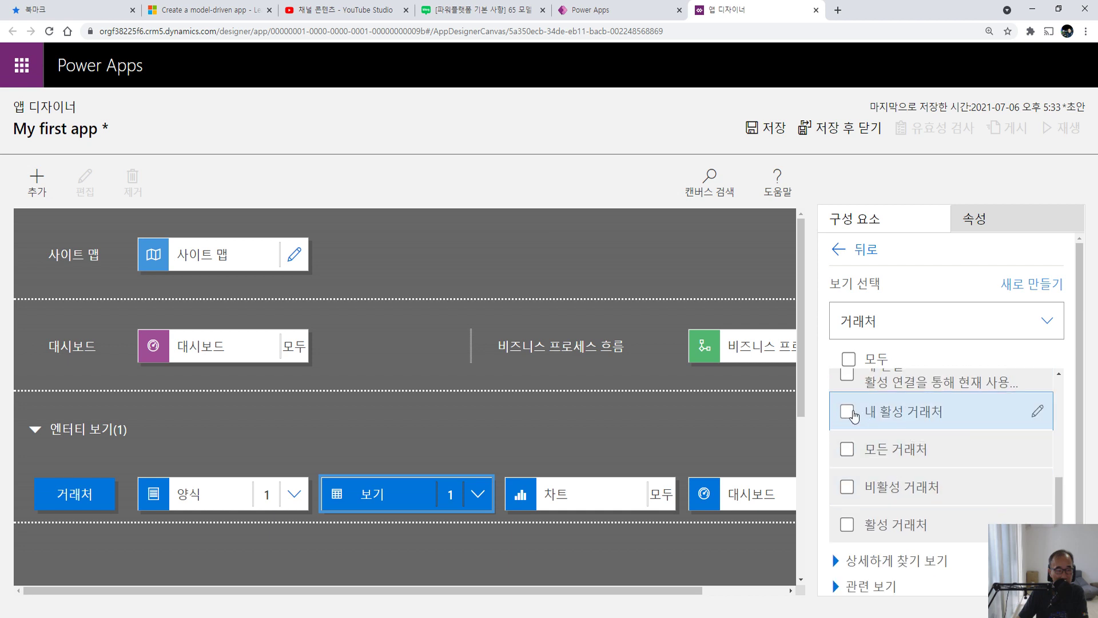
click(849, 451)
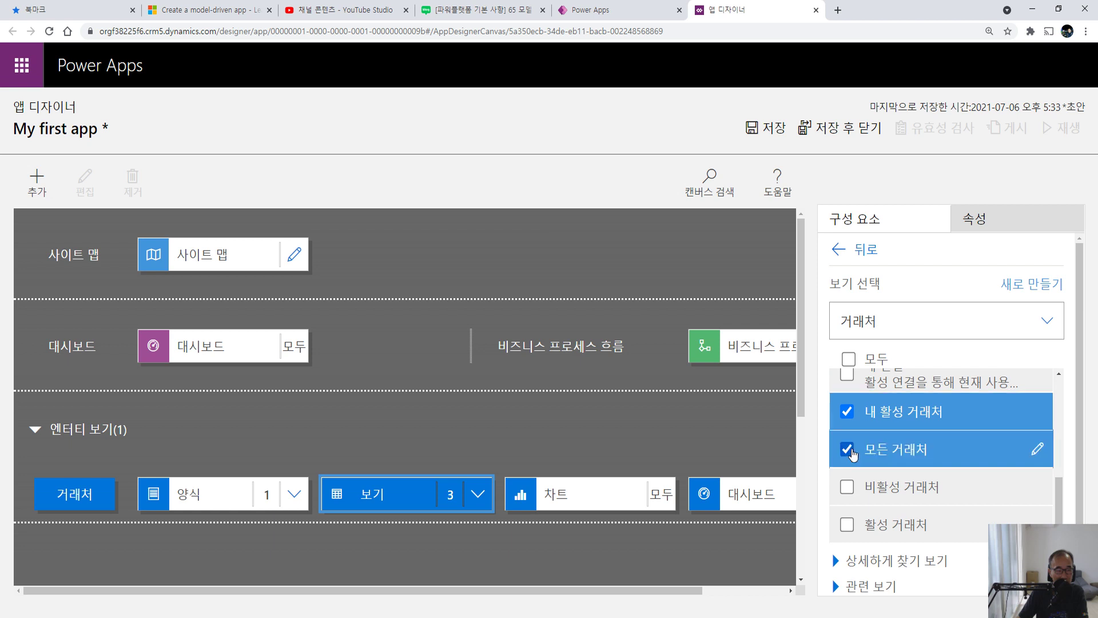
click(849, 524)
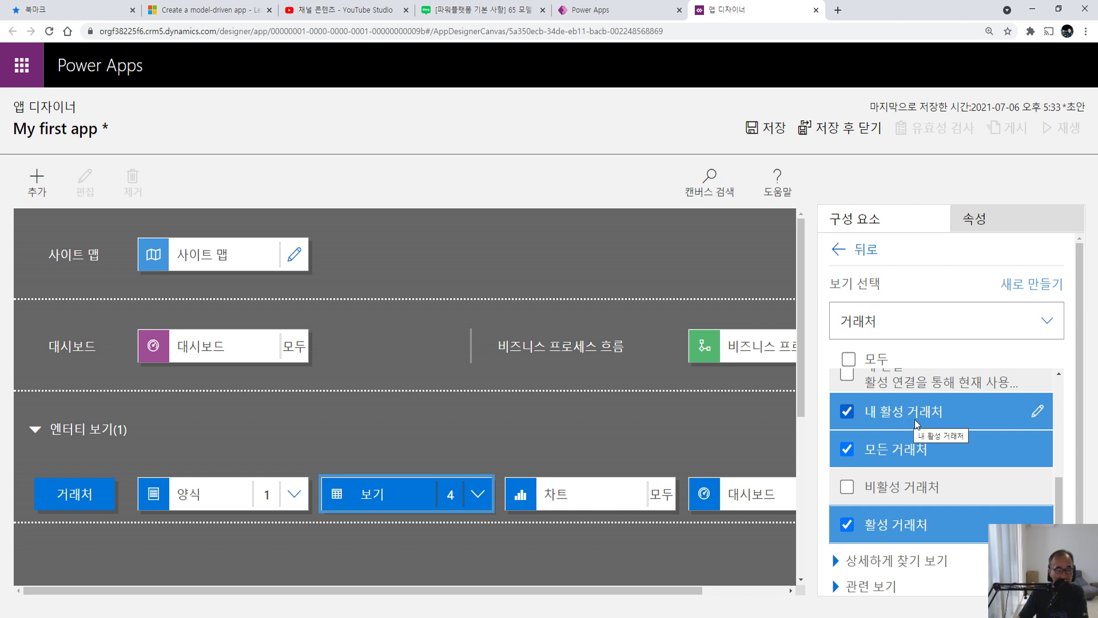
scroll(956, 446, up, 3)
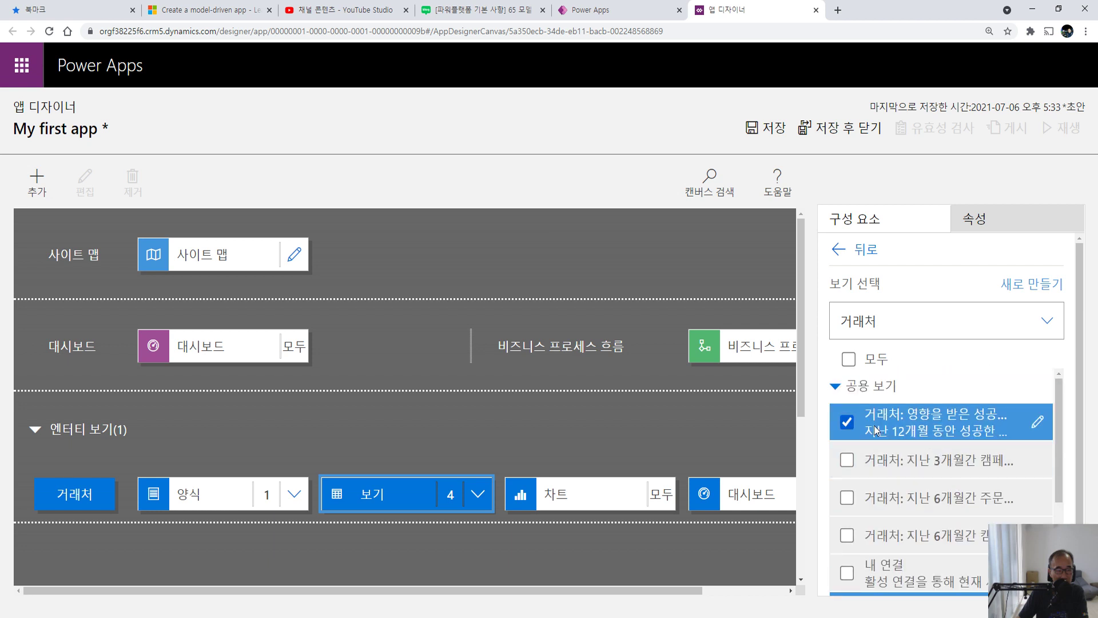
click(848, 422)
scroll(996, 375, down, 3)
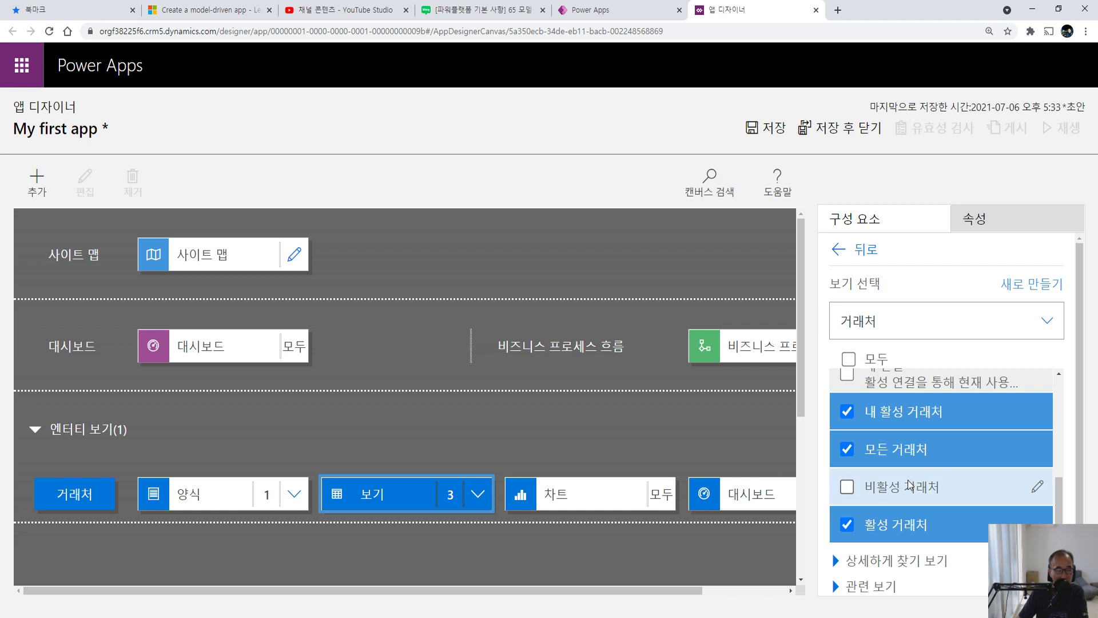
- Limit the 거래처 entity's charts to 산업별 거래처 by clearing the 모두 option and leaving 담당자별 거래처 unselected
click(592, 499)
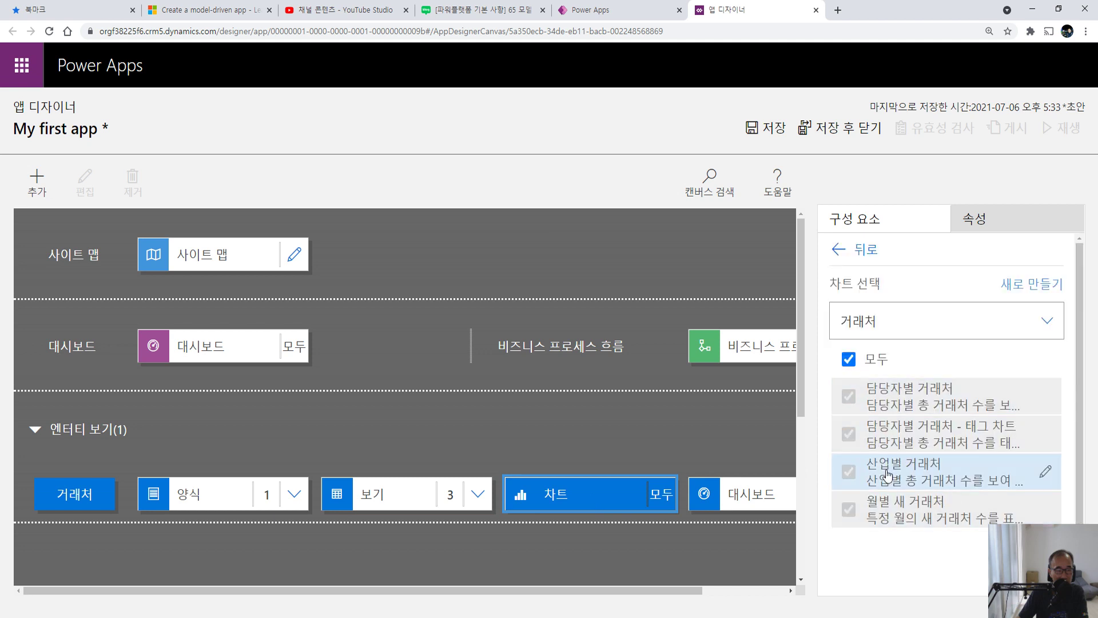
click(850, 359)
click(849, 396)
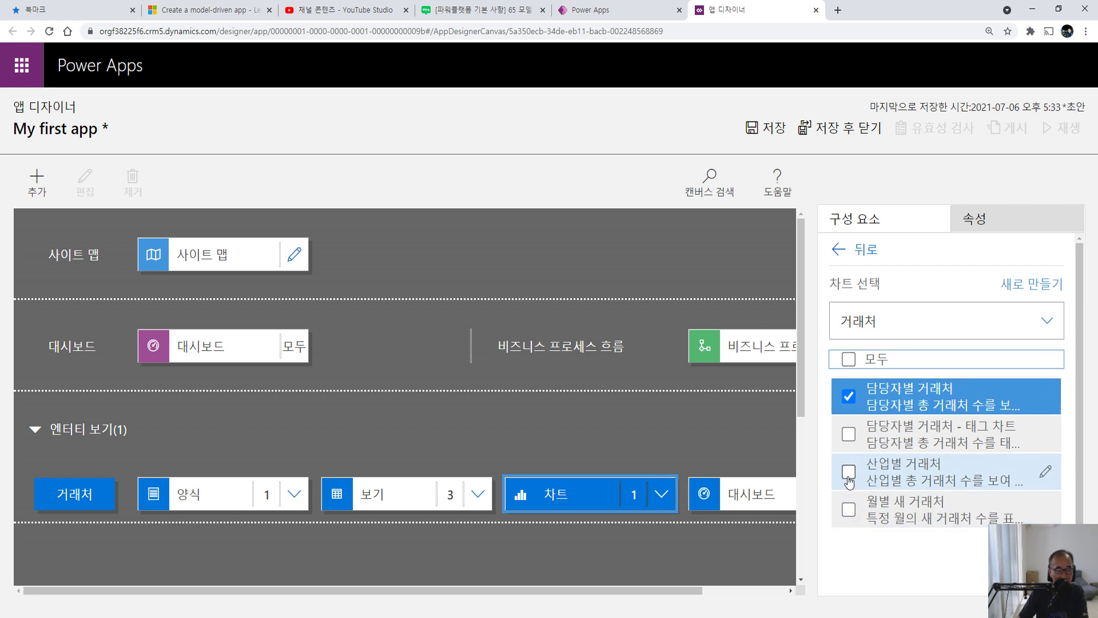
click(849, 473)
click(849, 396)
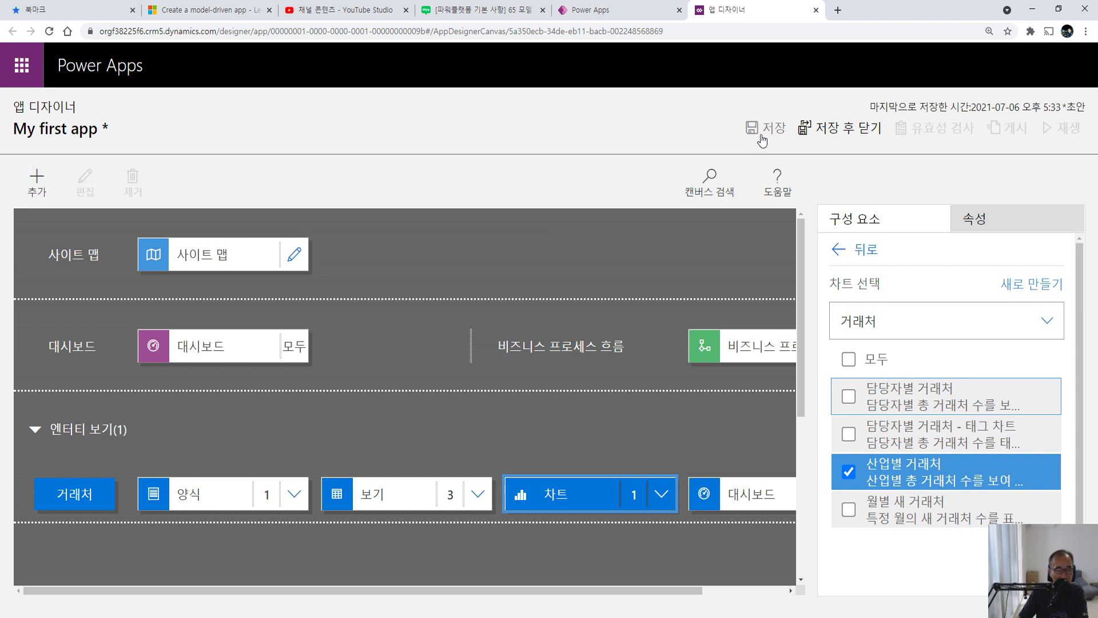
- Save and close My first app in the app designer, and open the list of apps in the environment
click(846, 134)
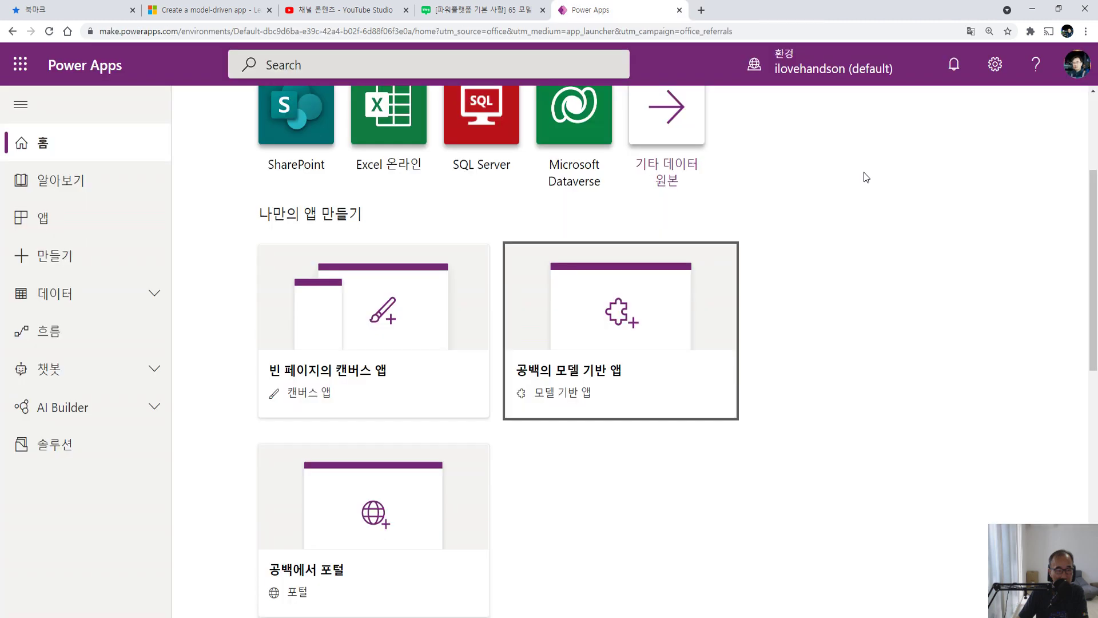
scroll(883, 278, up, 4)
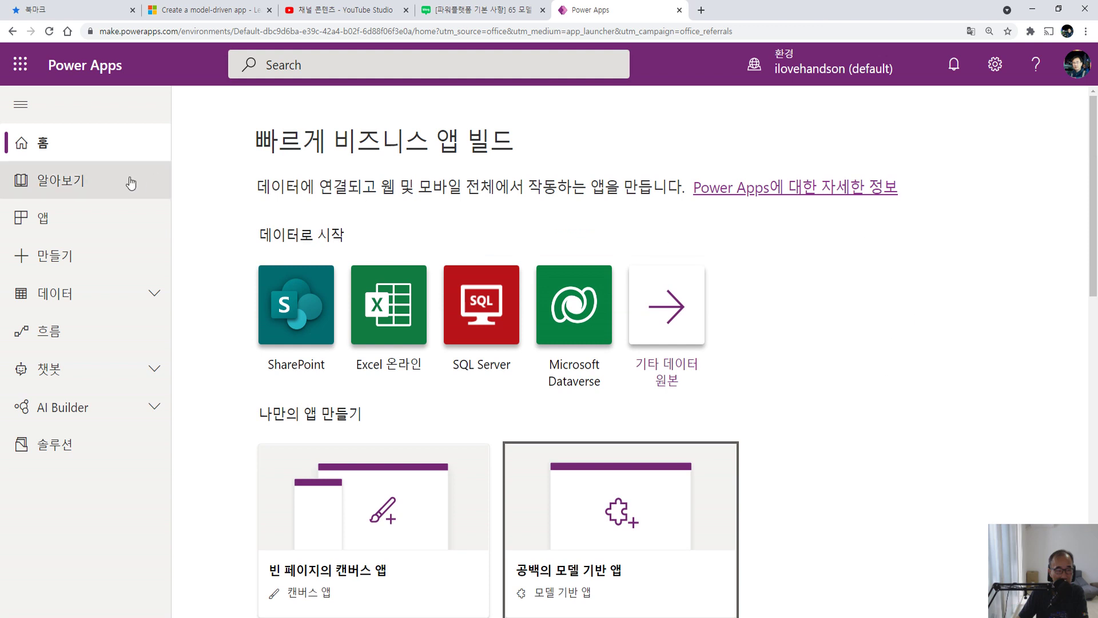
click(103, 222)
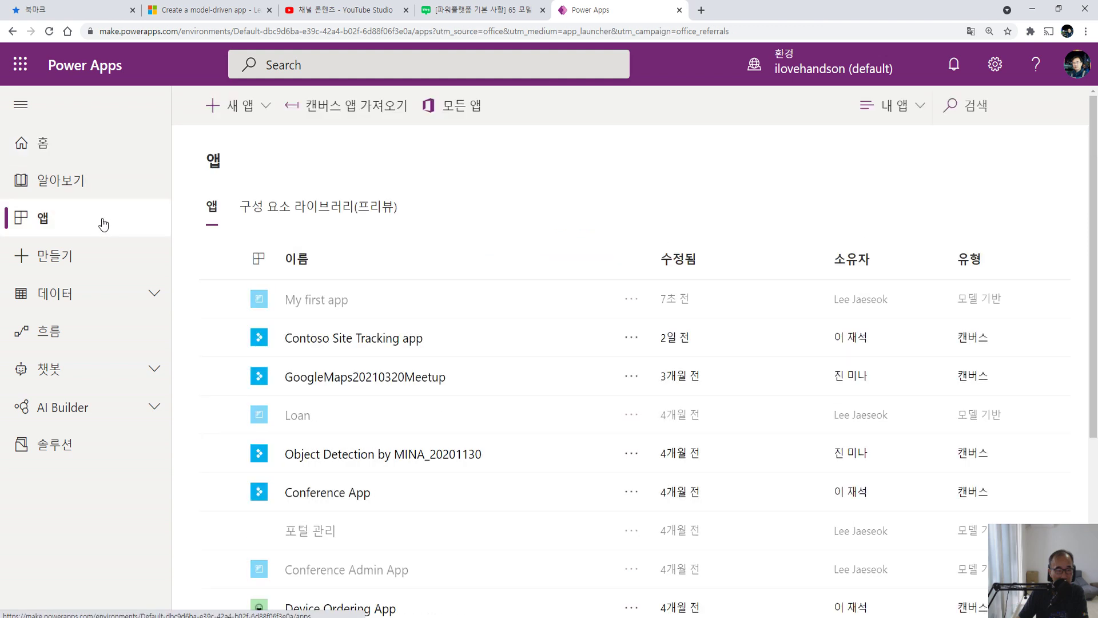